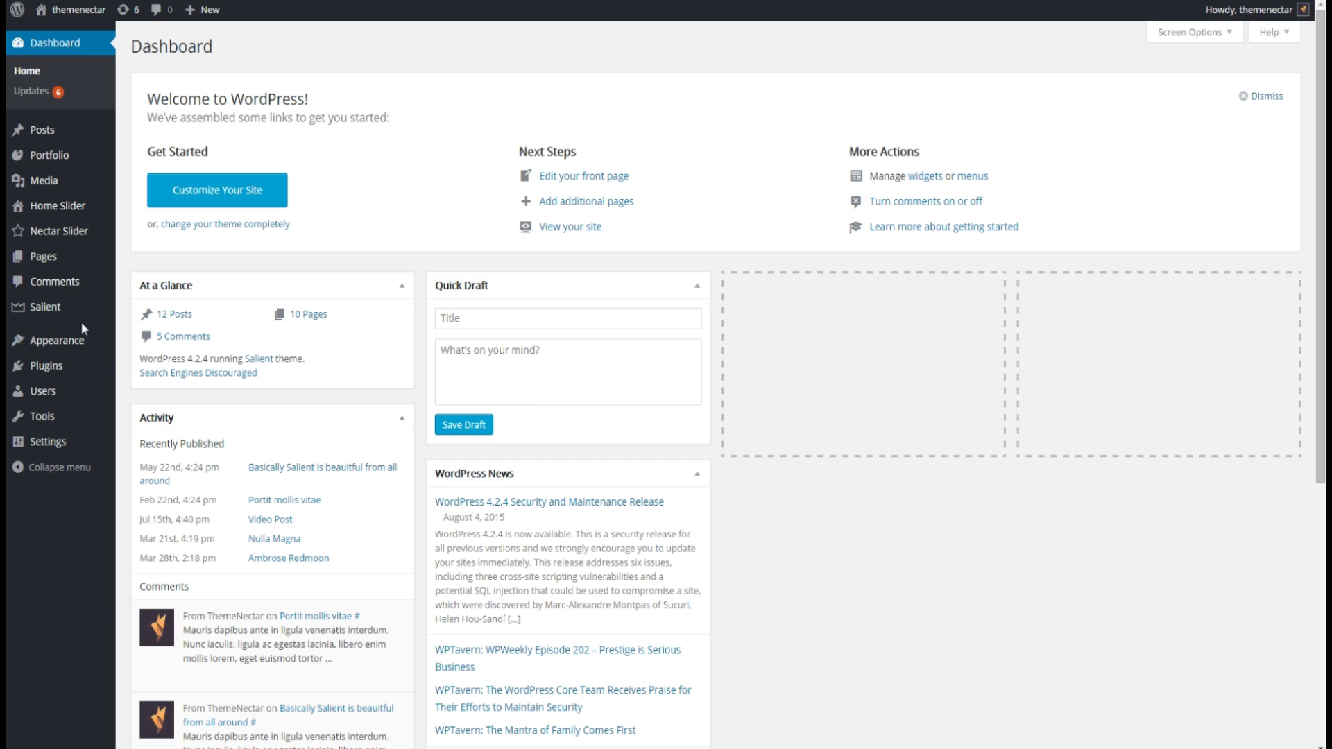
Turn on Off Canvas Menu in the Salient Header options
{"action": "mouse_move", "coordinate": [80, 312]}
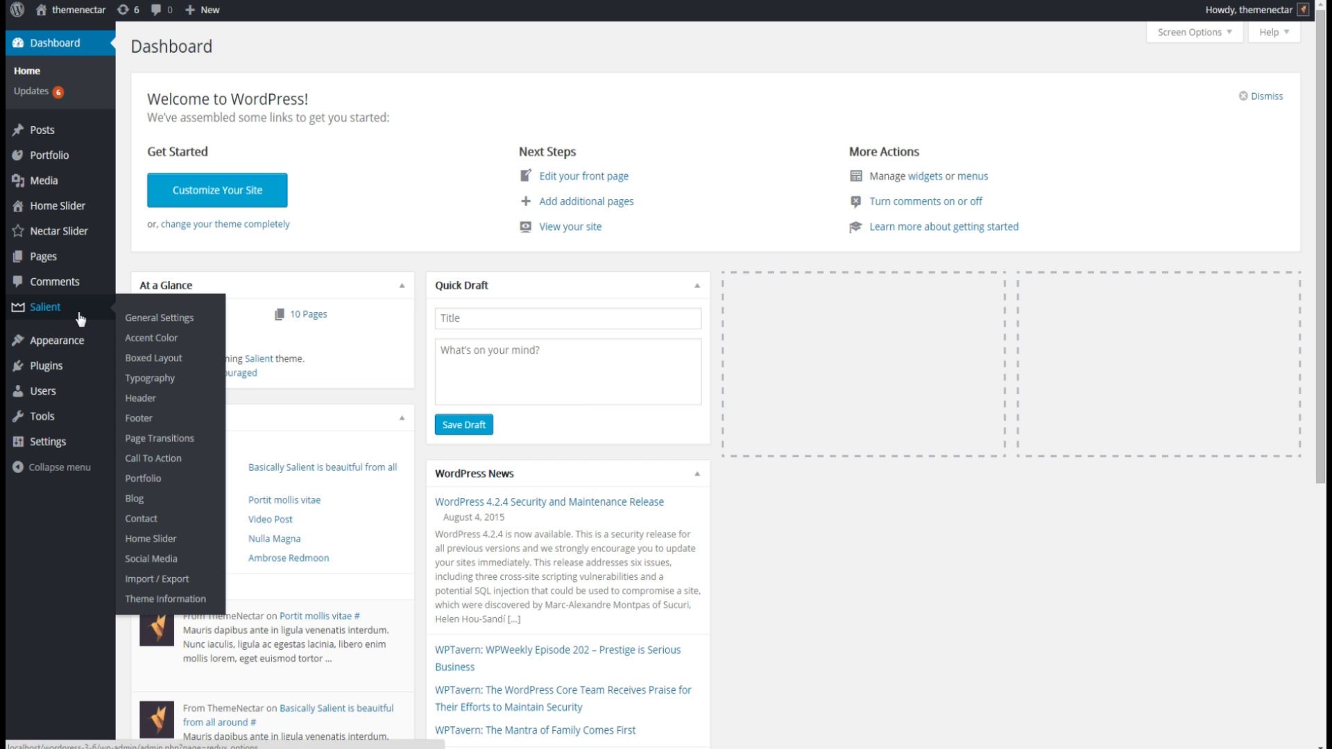
{"action": "left_click", "coordinate": [180, 397]}
{"action": "scroll", "coordinate": [406, 407], "scroll_direction": "down", "scroll_amount": 5}
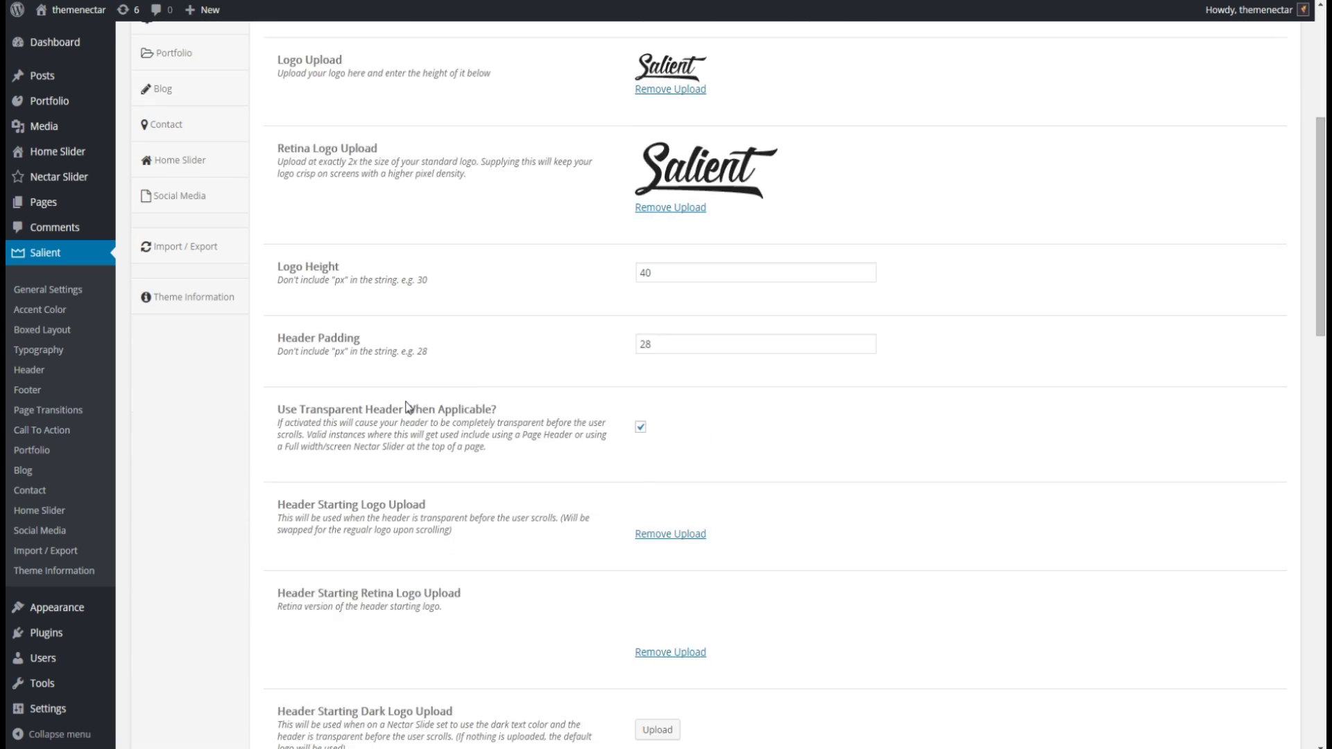
{"action": "scroll", "coordinate": [408, 407], "scroll_direction": "down", "scroll_amount": 5}
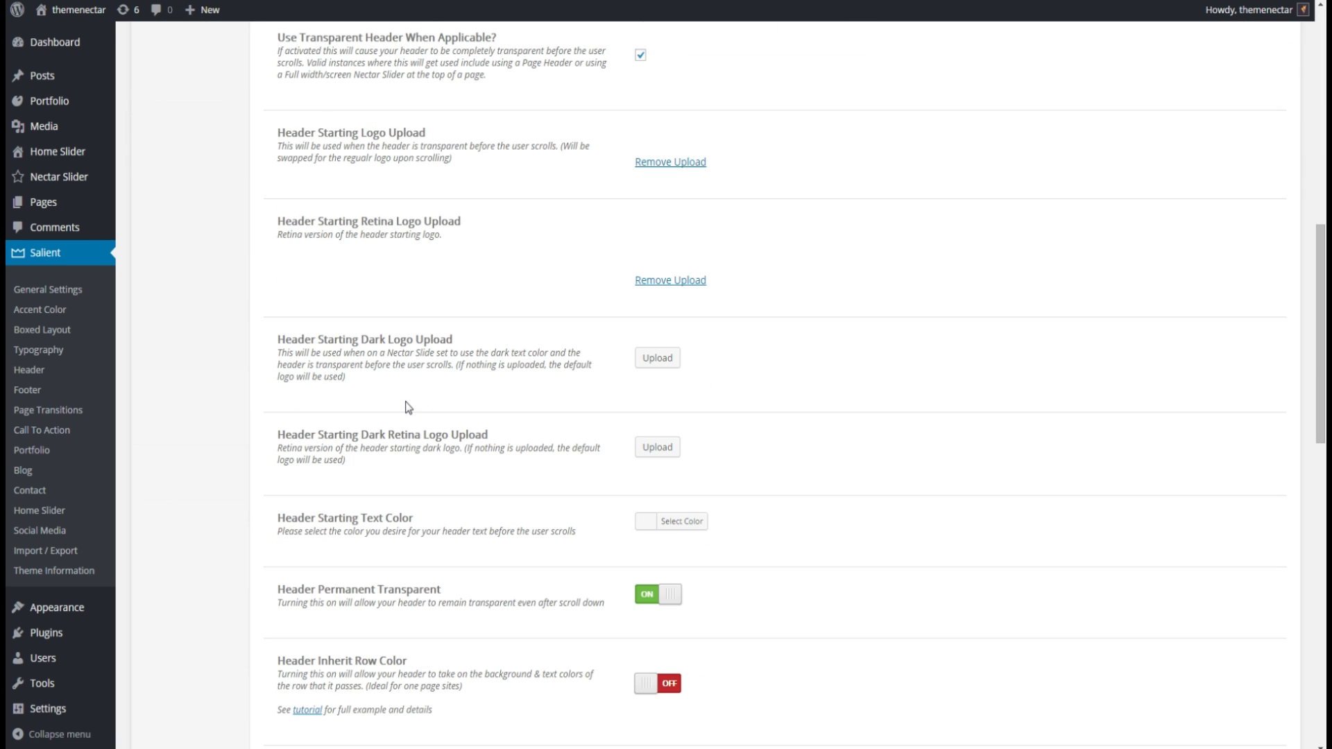
{"action": "scroll", "coordinate": [408, 407], "scroll_direction": "down", "scroll_amount": 2}
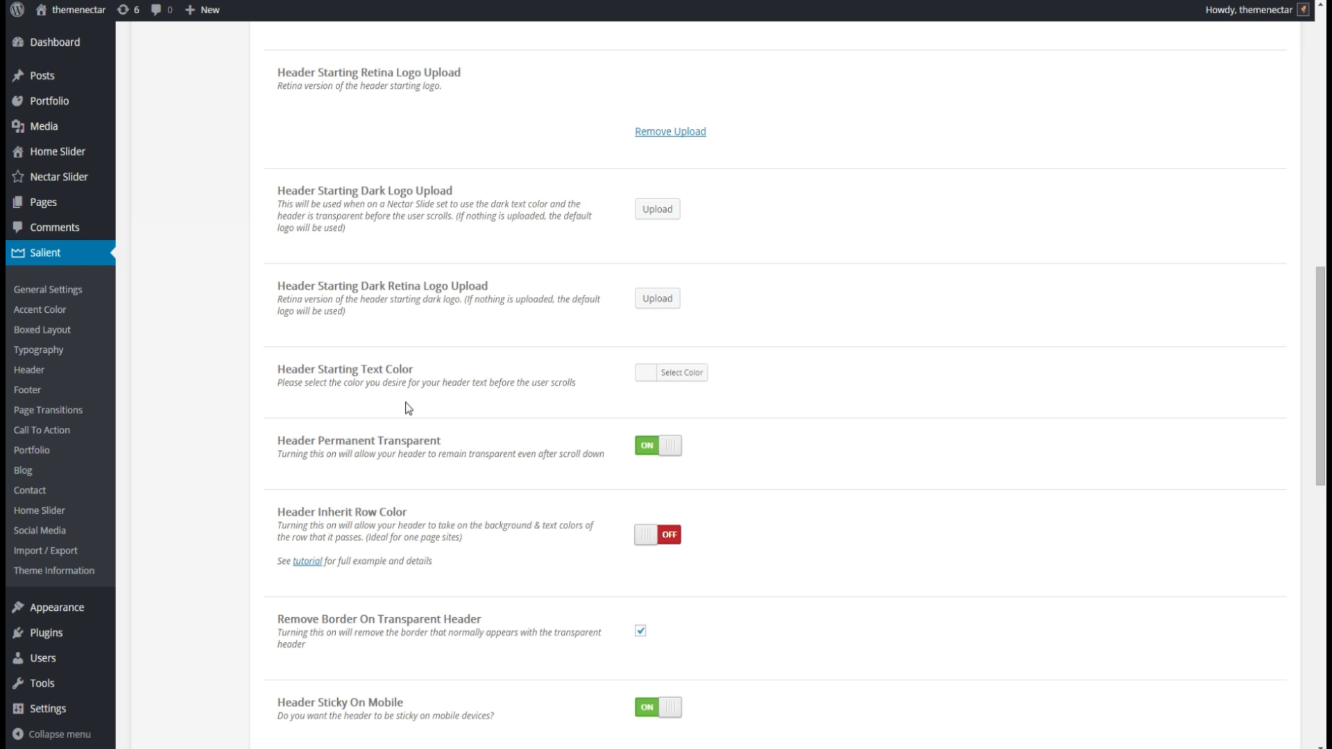
{"action": "scroll", "coordinate": [408, 408], "scroll_direction": "down", "scroll_amount": 6}
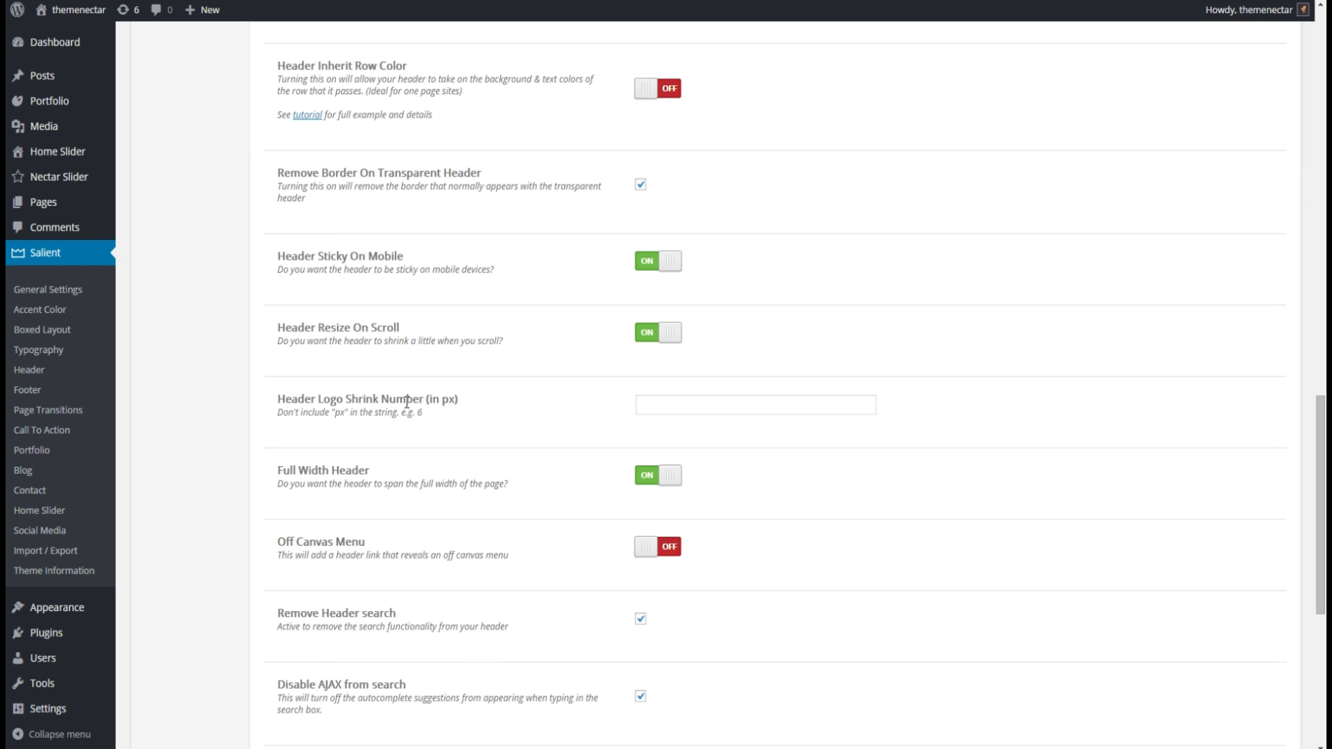
{"action": "left_click", "coordinate": [658, 547]}
{"action": "scroll", "coordinate": [816, 534], "scroll_direction": "down", "scroll_amount": 3}
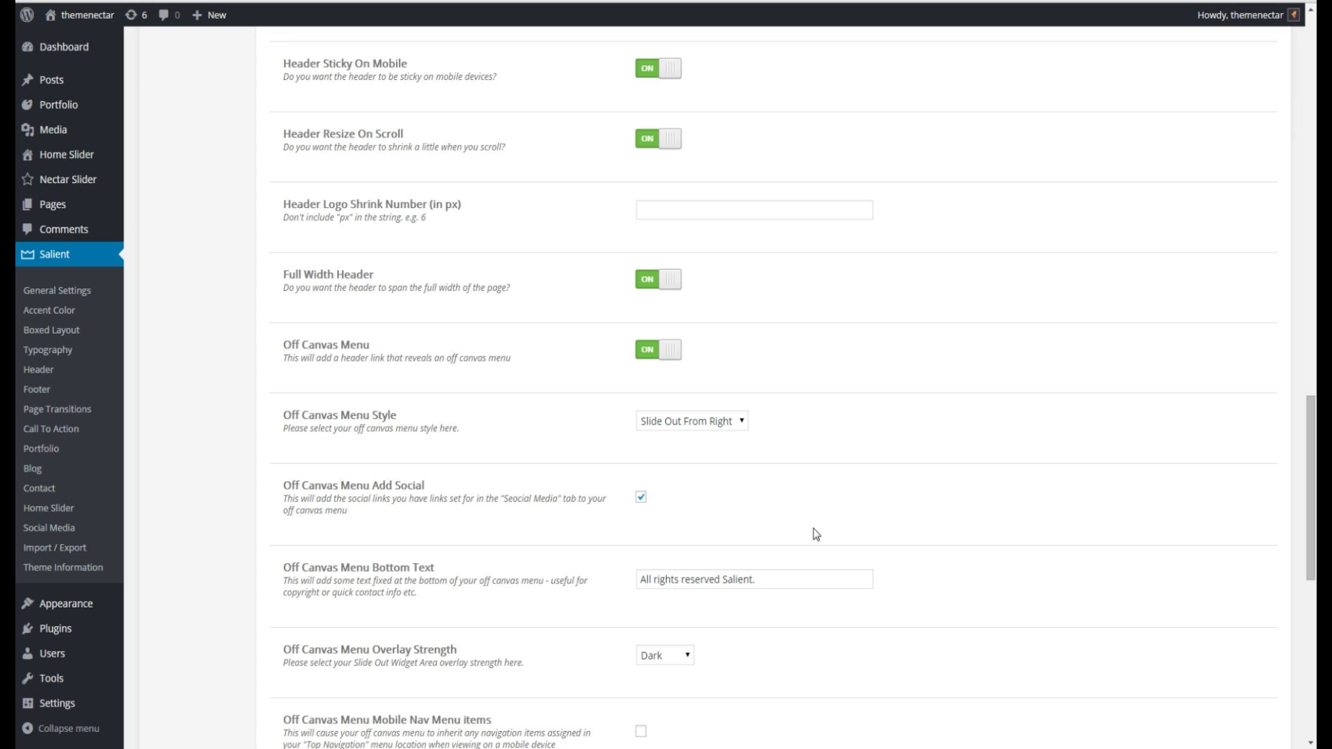
Review the off-canvas menu style choices, leaving it on Slide Out From Right
{"action": "left_click", "coordinate": [701, 422]}
{"action": "left_click", "coordinate": [702, 423]}
{"action": "left_click", "coordinate": [806, 456]}
{"action": "mouse_move", "coordinate": [66, 610]}
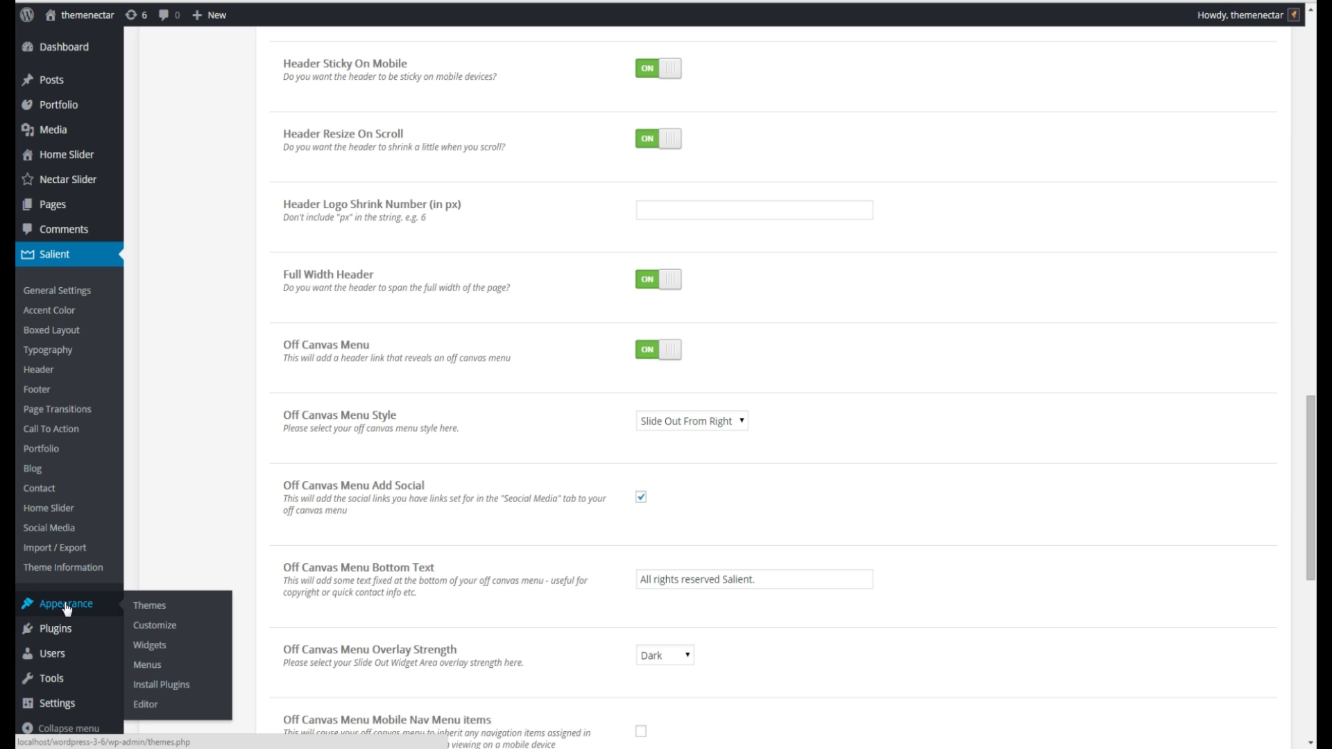
Assign Main Nav to the Off Canvas Navigation Menu location under Manage Locations and save
{"action": "left_click", "coordinate": [155, 664]}
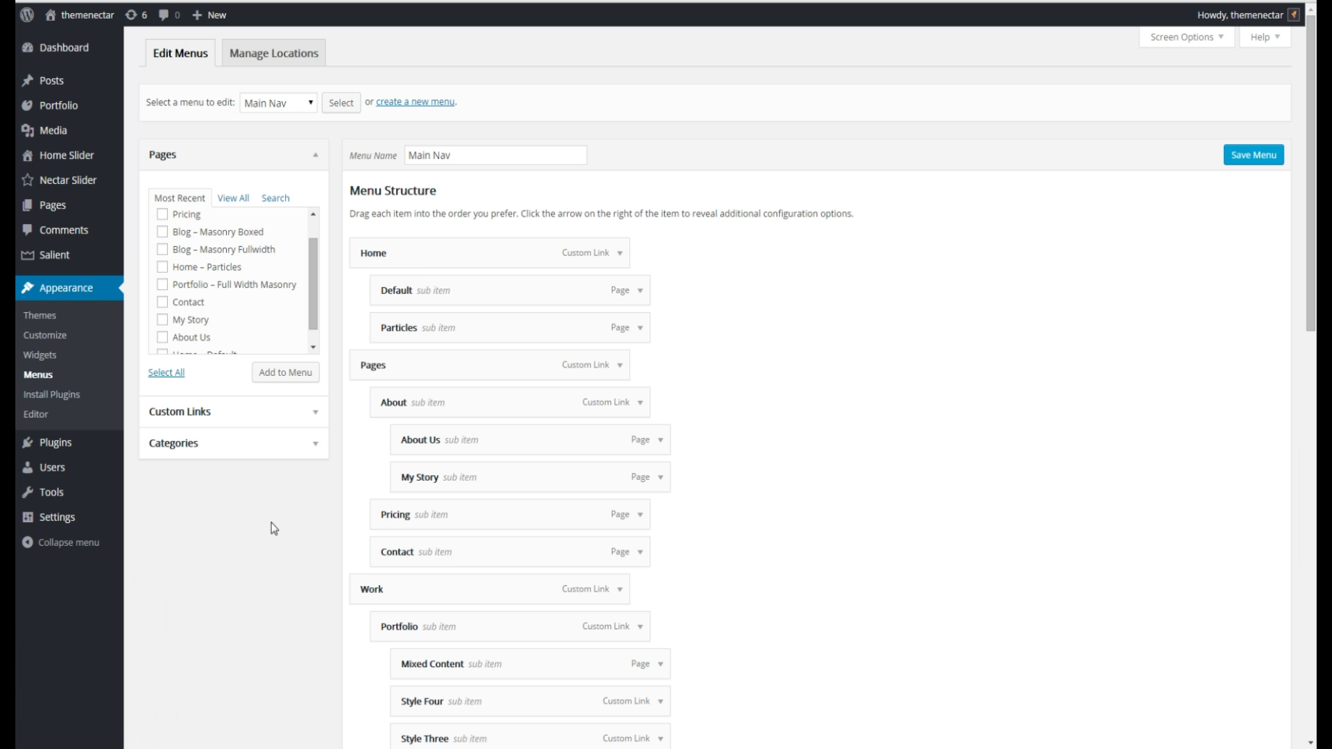
{"action": "left_click", "coordinate": [285, 60]}
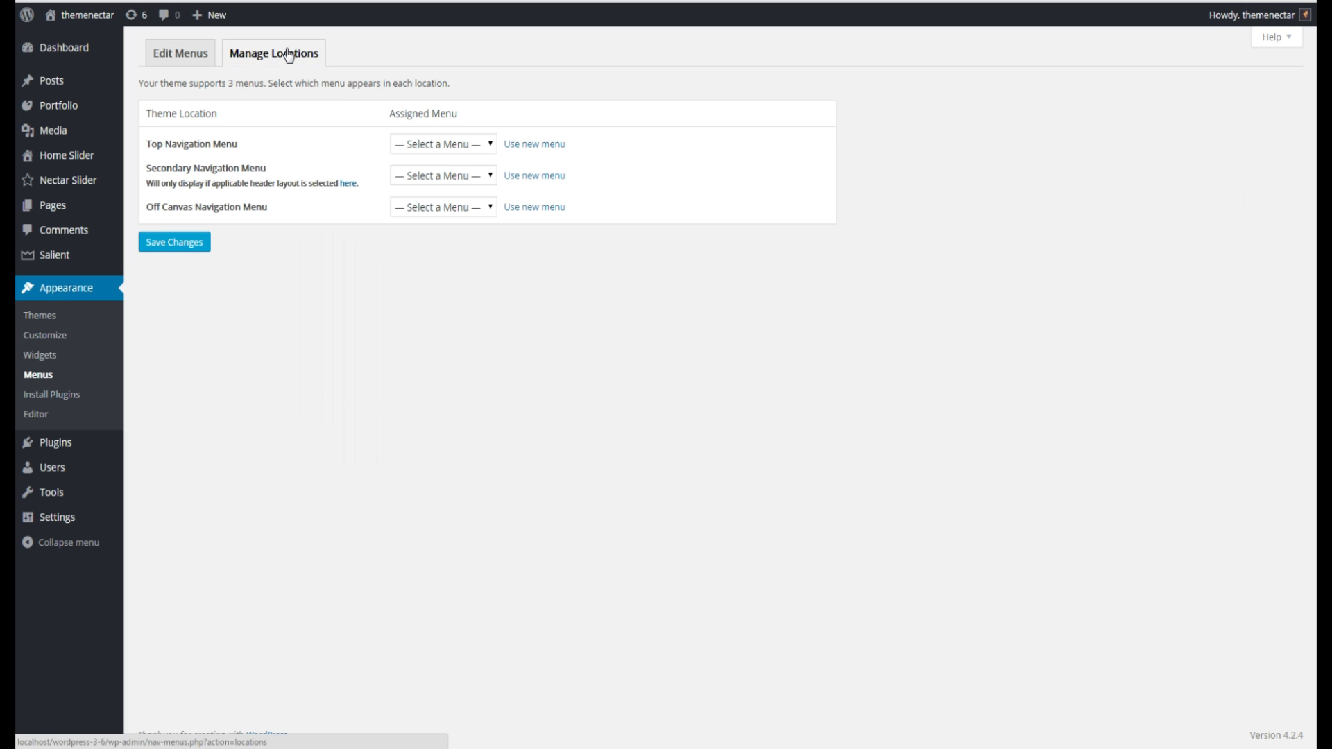
{"action": "left_click", "coordinate": [424, 208]}
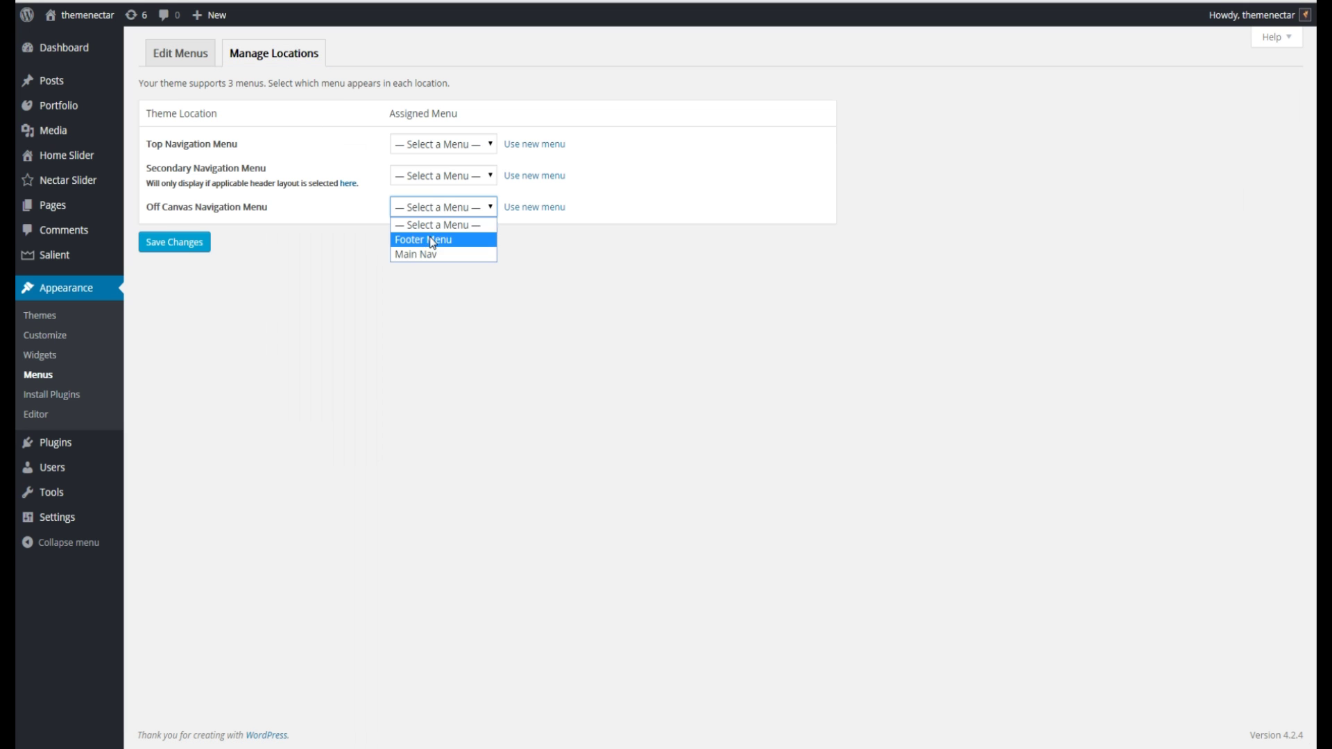
{"action": "left_click", "coordinate": [420, 254]}
{"action": "left_click", "coordinate": [172, 250]}
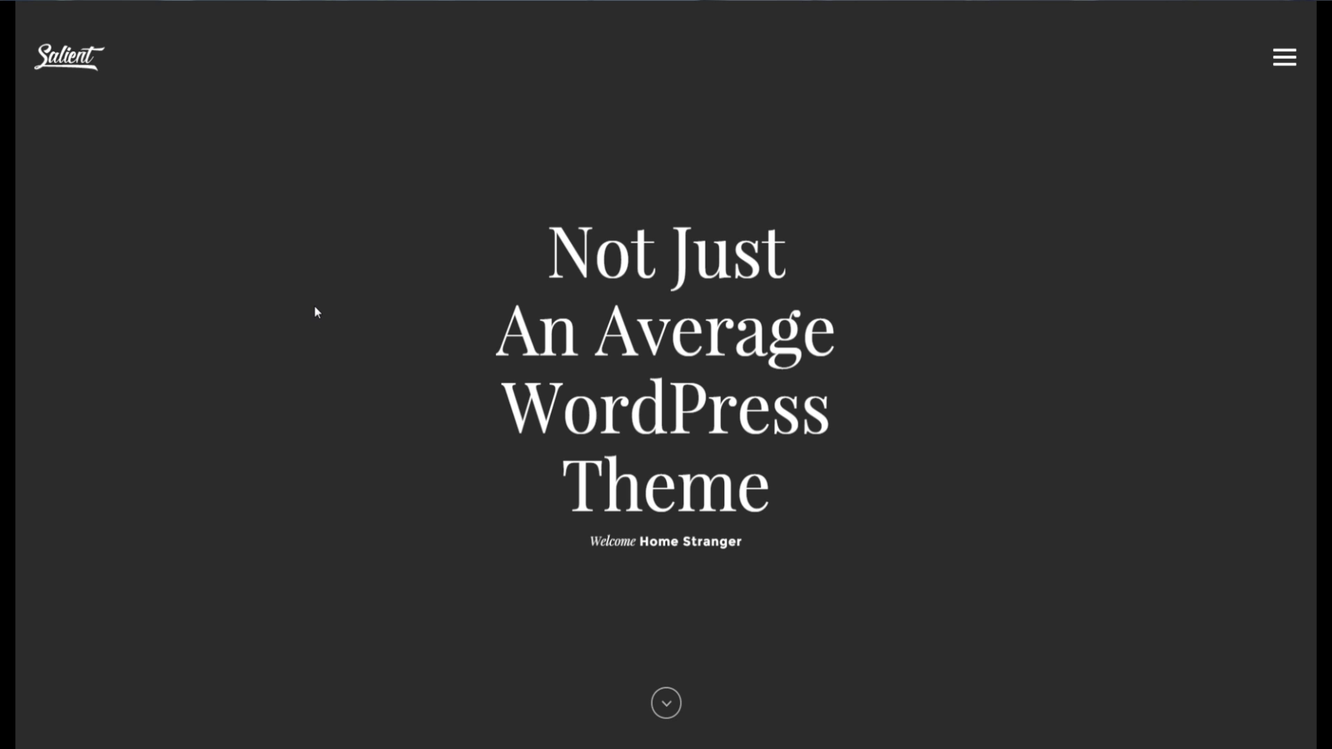
Browse the off-canvas menu's nested items, returning to Home, Pages, Work, Blog and Demos
{"action": "left_click", "coordinate": [1275, 61]}
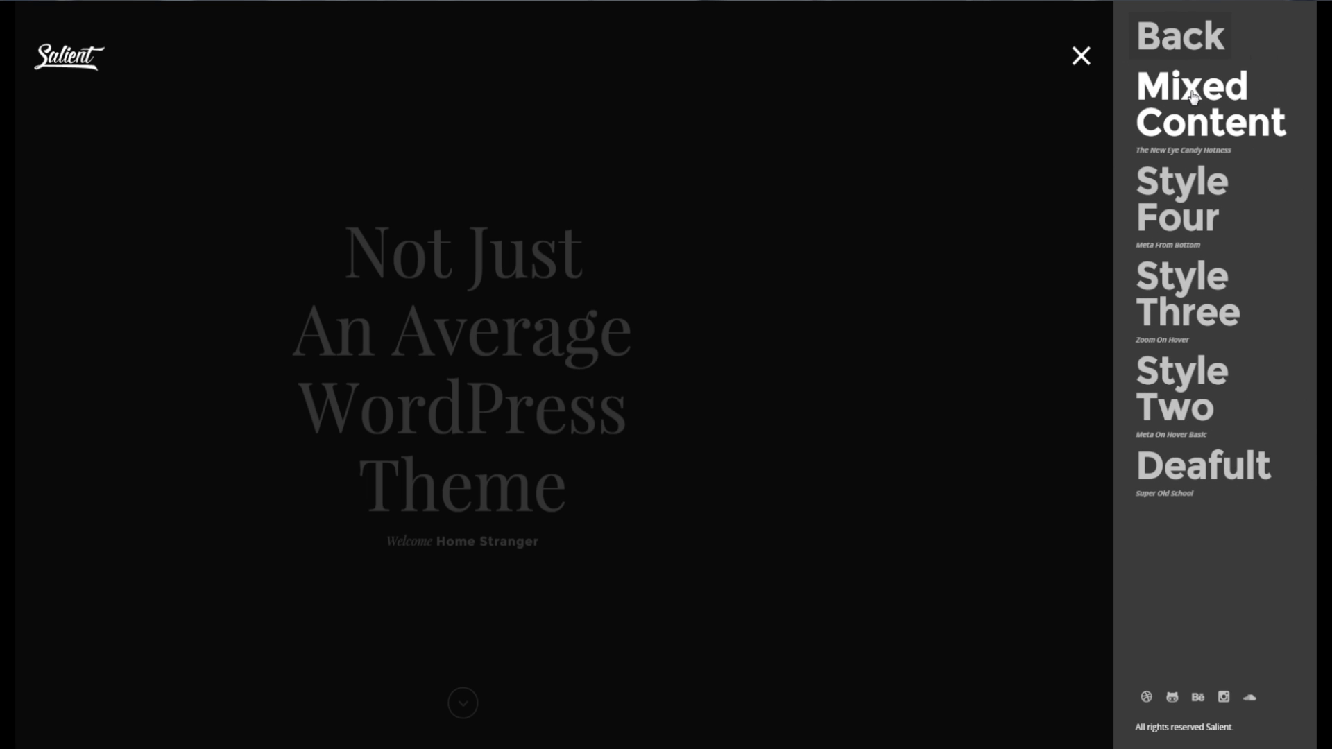
{"action": "left_click", "coordinate": [1180, 36]}
{"action": "left_click", "coordinate": [1181, 36]}
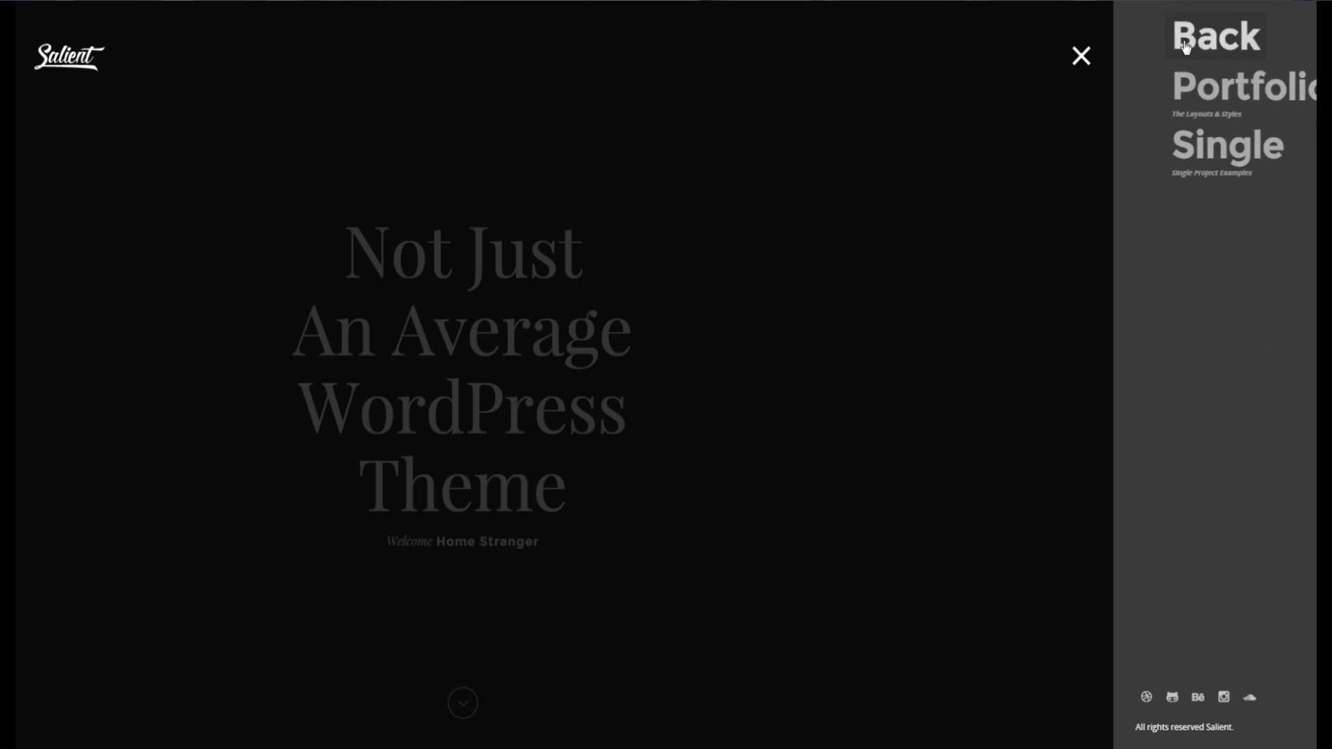
Close the site's off-canvas menu panel with its X button
{"action": "left_click", "coordinate": [1081, 56]}
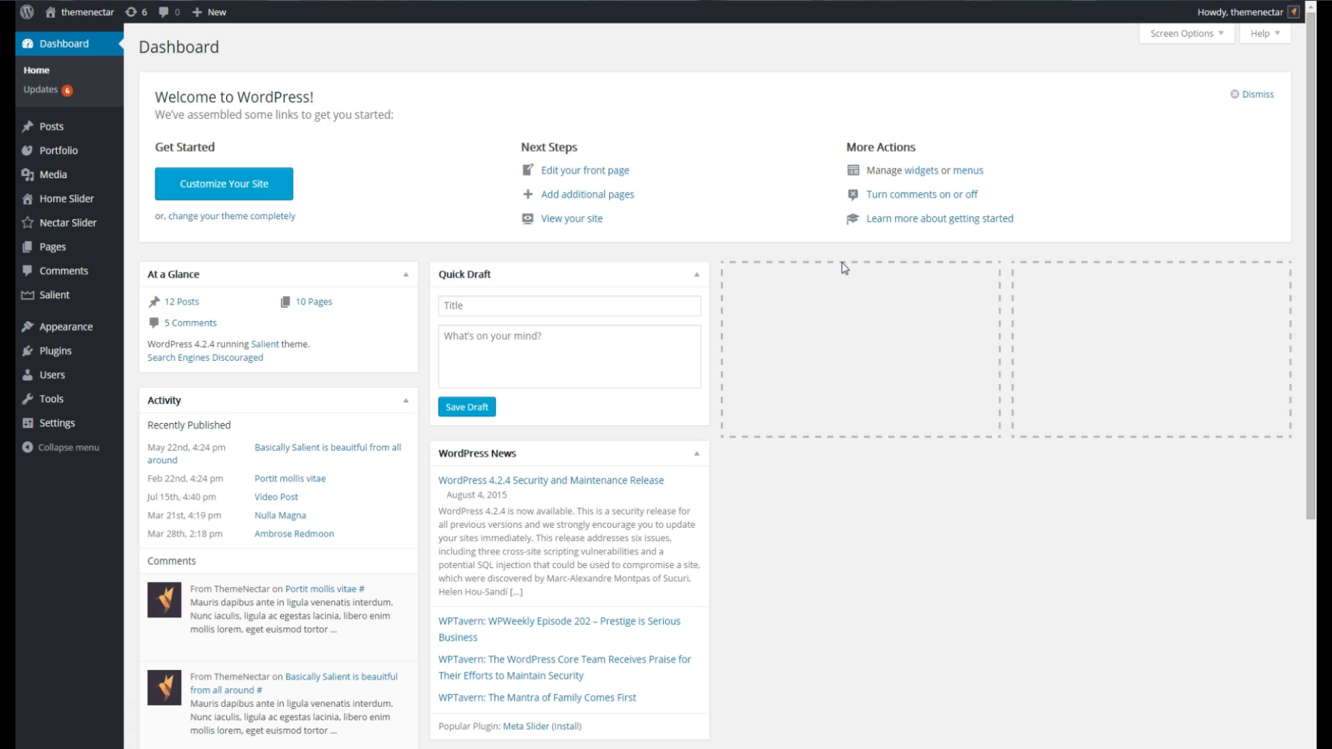
Expand the Main Nav Home item and enable Description fields through Screen Options
{"action": "mouse_move", "coordinate": [76, 335]}
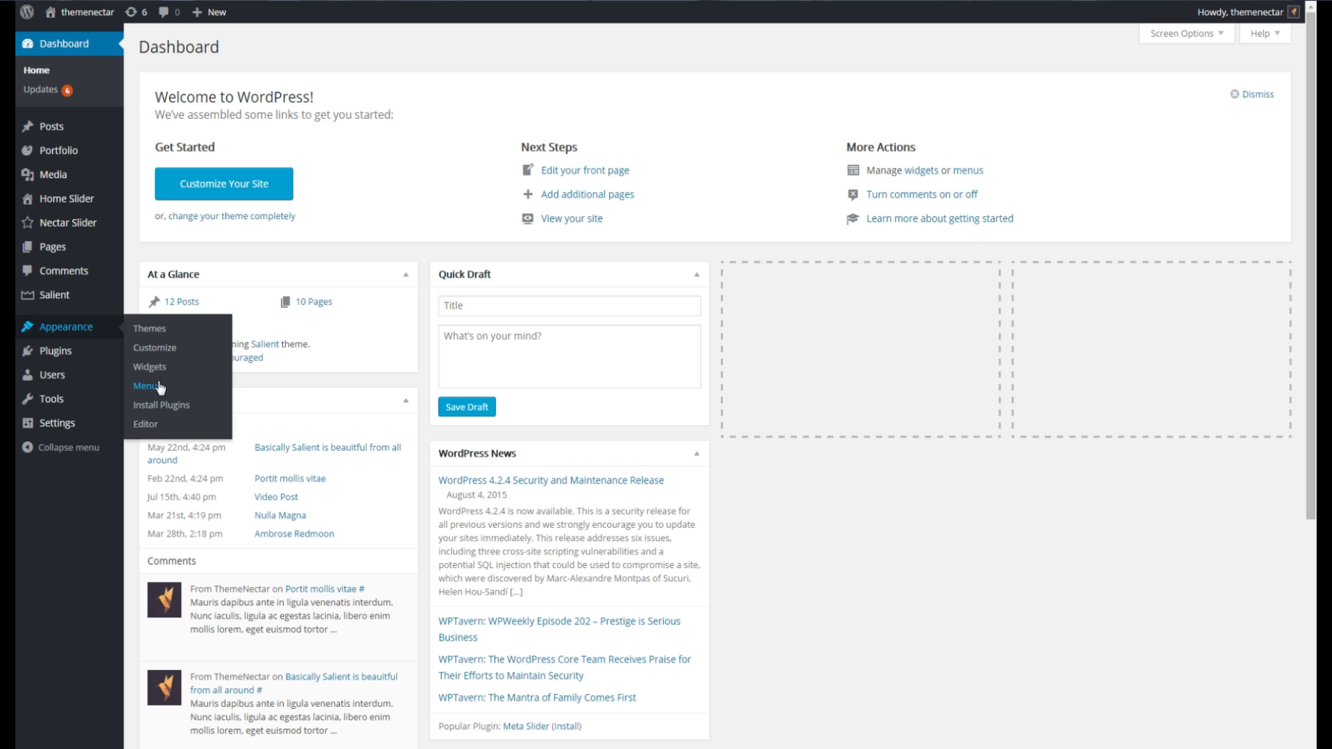
{"action": "left_click", "coordinate": [159, 386]}
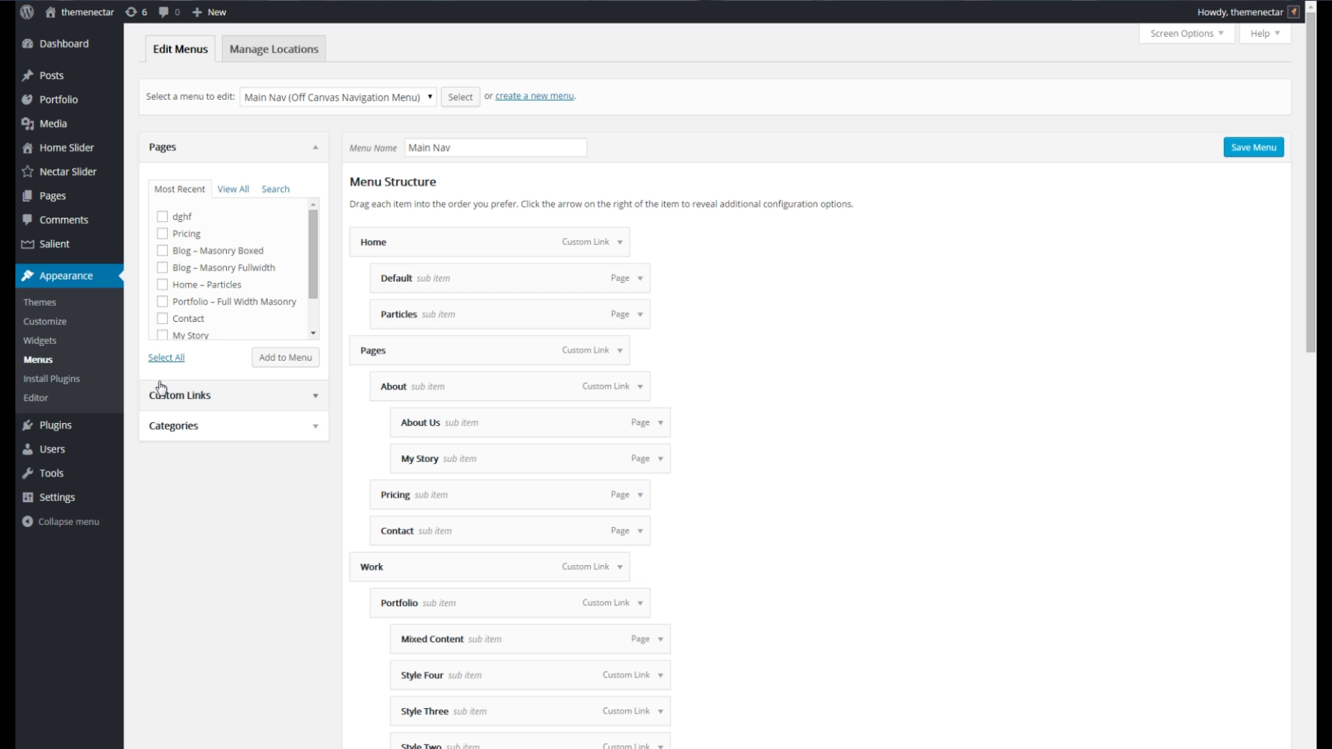
{"action": "left_click", "coordinate": [621, 246]}
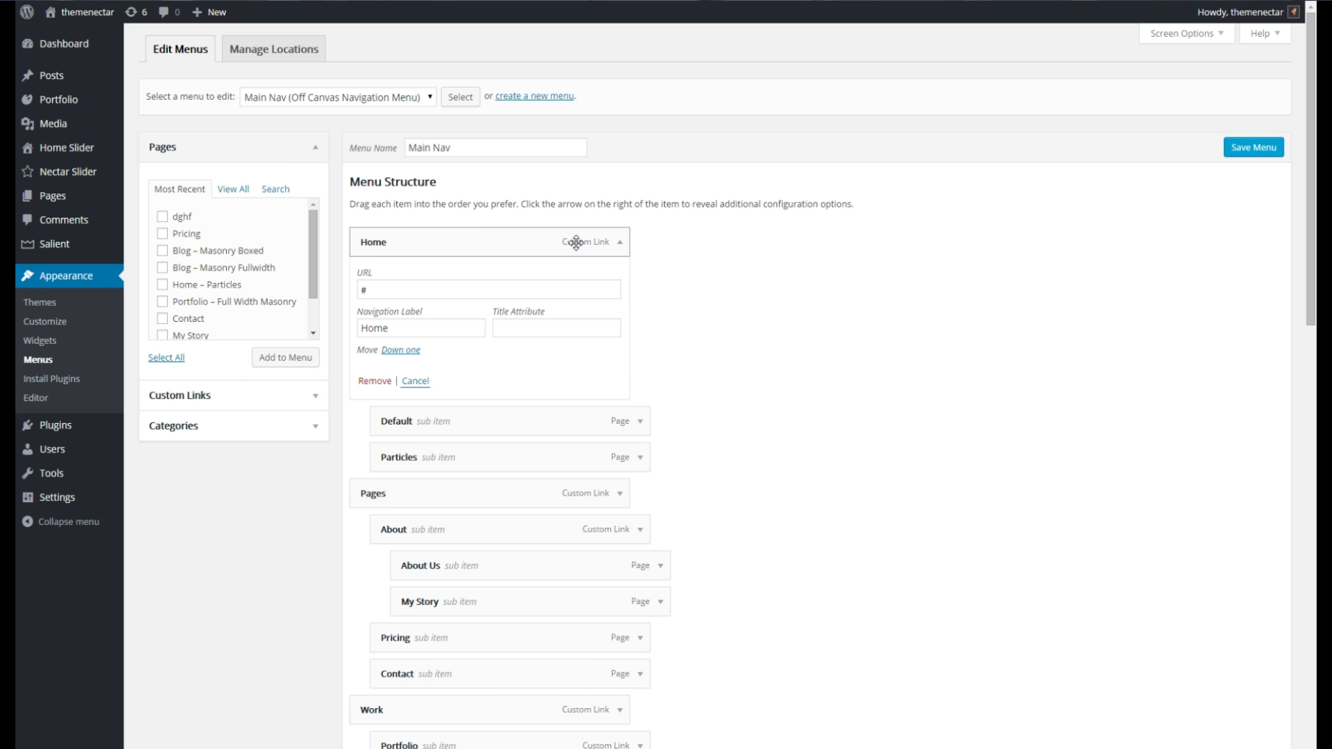
{"action": "left_click", "coordinate": [1169, 41]}
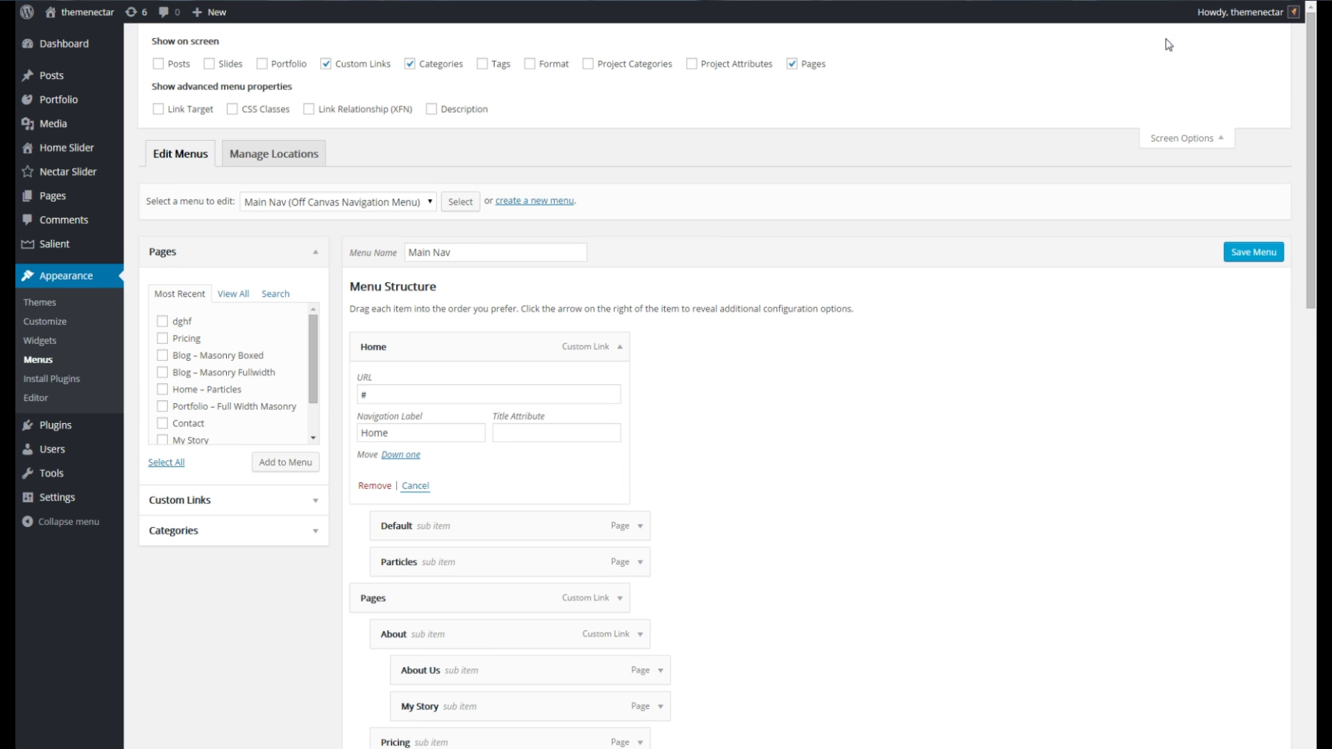
{"action": "left_click", "coordinate": [433, 110]}
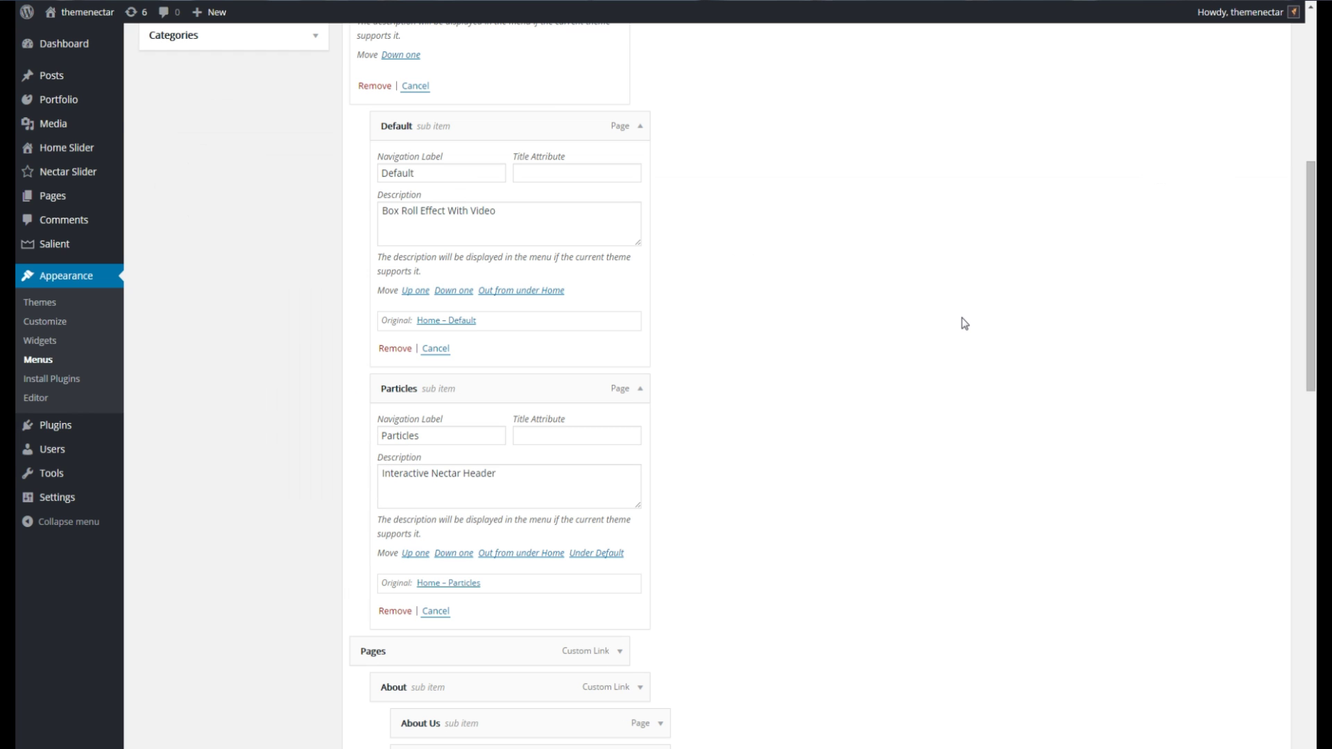
Go to Salient > Header and read the off-canvas Mobile Nav Menu items explanation
{"action": "mouse_move", "coordinate": [70, 248]}
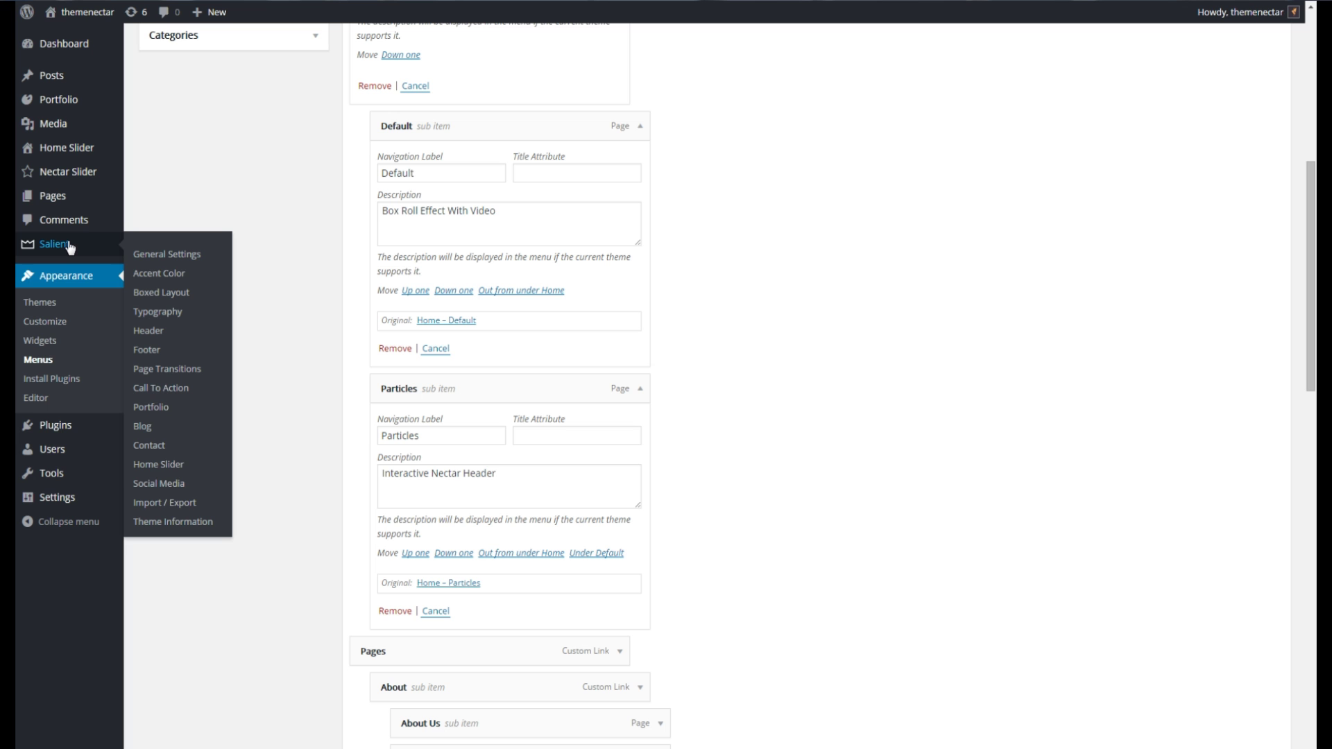
{"action": "left_click", "coordinate": [157, 338]}
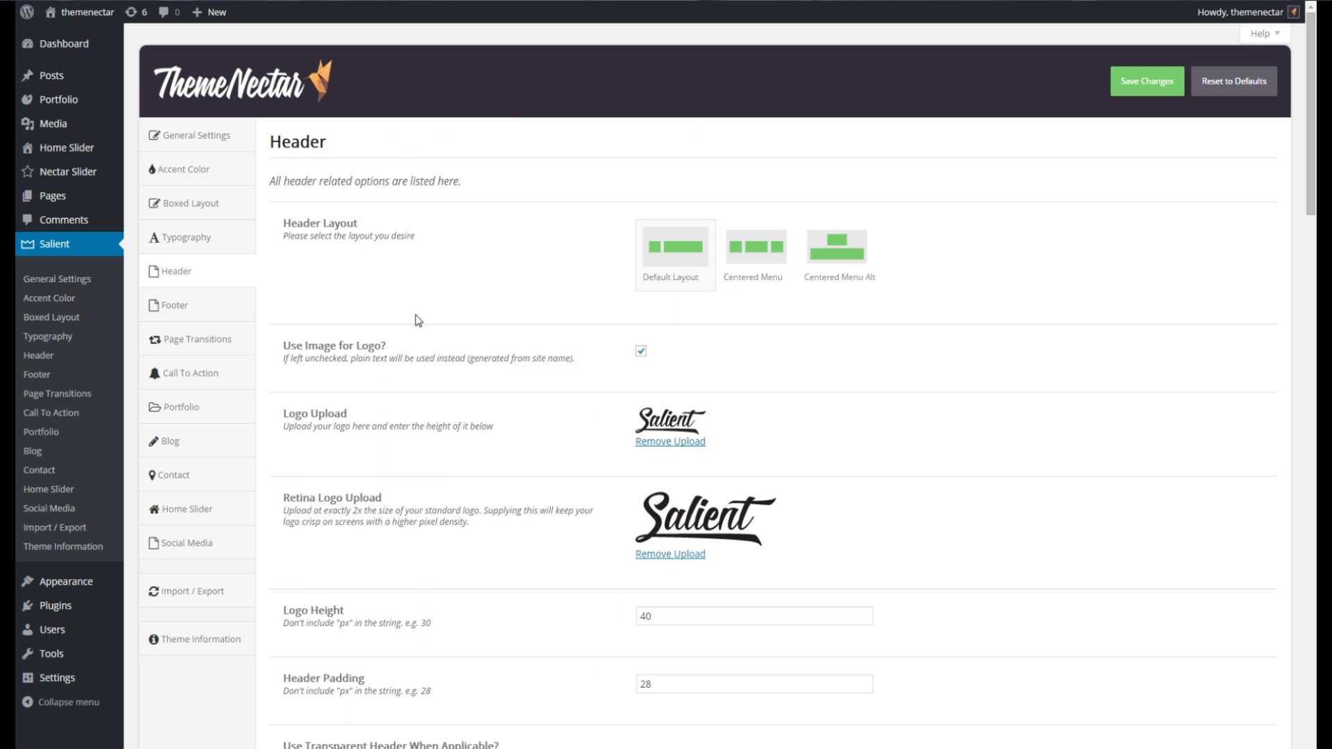
{"action": "scroll", "coordinate": [417, 318], "scroll_direction": "down", "scroll_amount": 10}
{"action": "scroll", "coordinate": [419, 320], "scroll_direction": "down", "scroll_amount": 10}
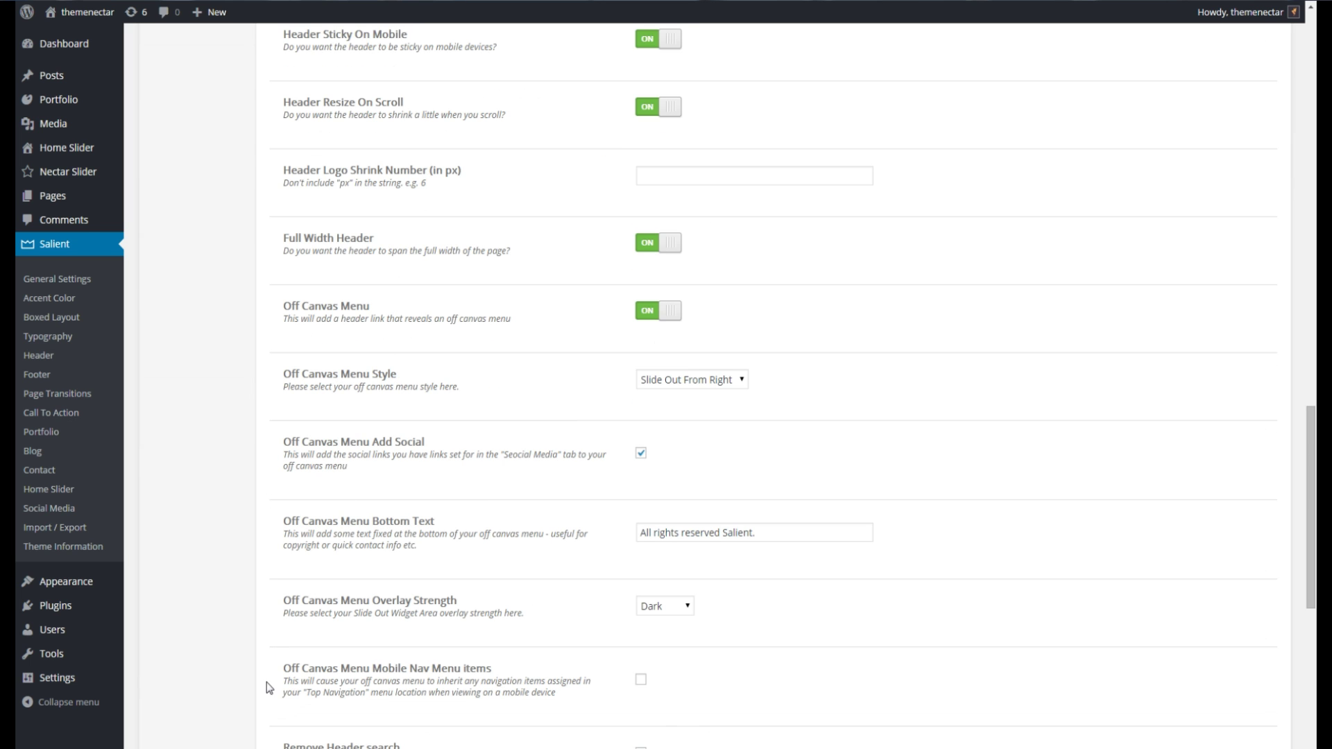
{"action": "left_click_drag", "start_coordinate": [283, 667], "coordinate": [555, 695]}
{"action": "left_click", "coordinate": [555, 695]}
Include mobile nav menu items and set the off-canvas style to Fullscreen Cover
{"action": "left_click", "coordinate": [640, 679]}
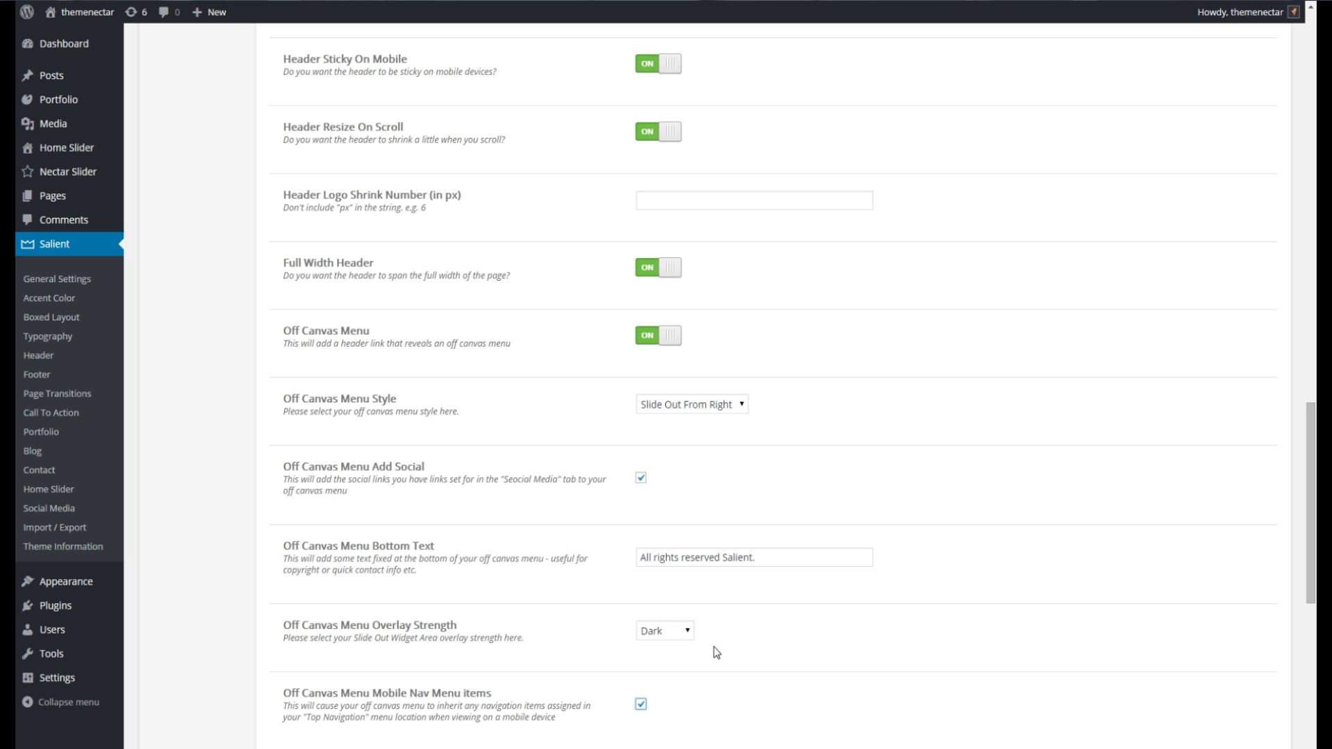
{"action": "left_click", "coordinate": [689, 411]}
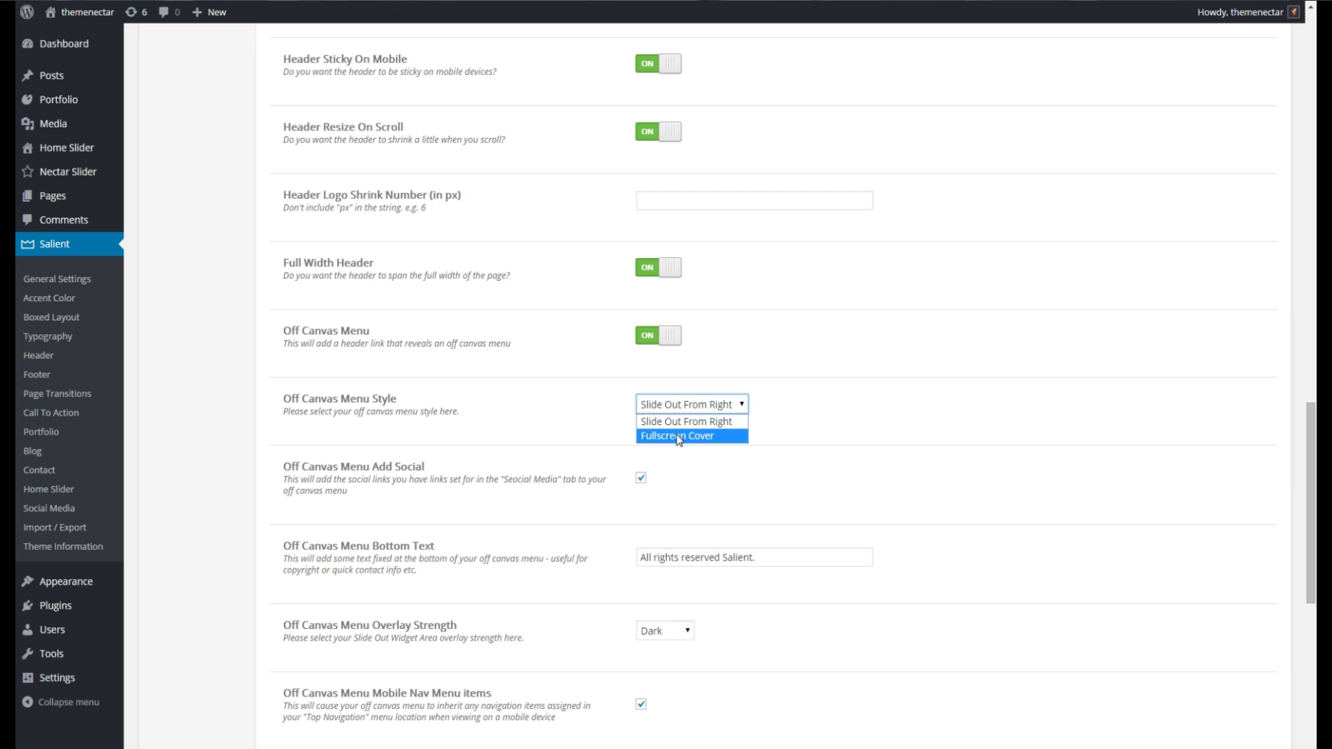
{"action": "left_click", "coordinate": [679, 437]}
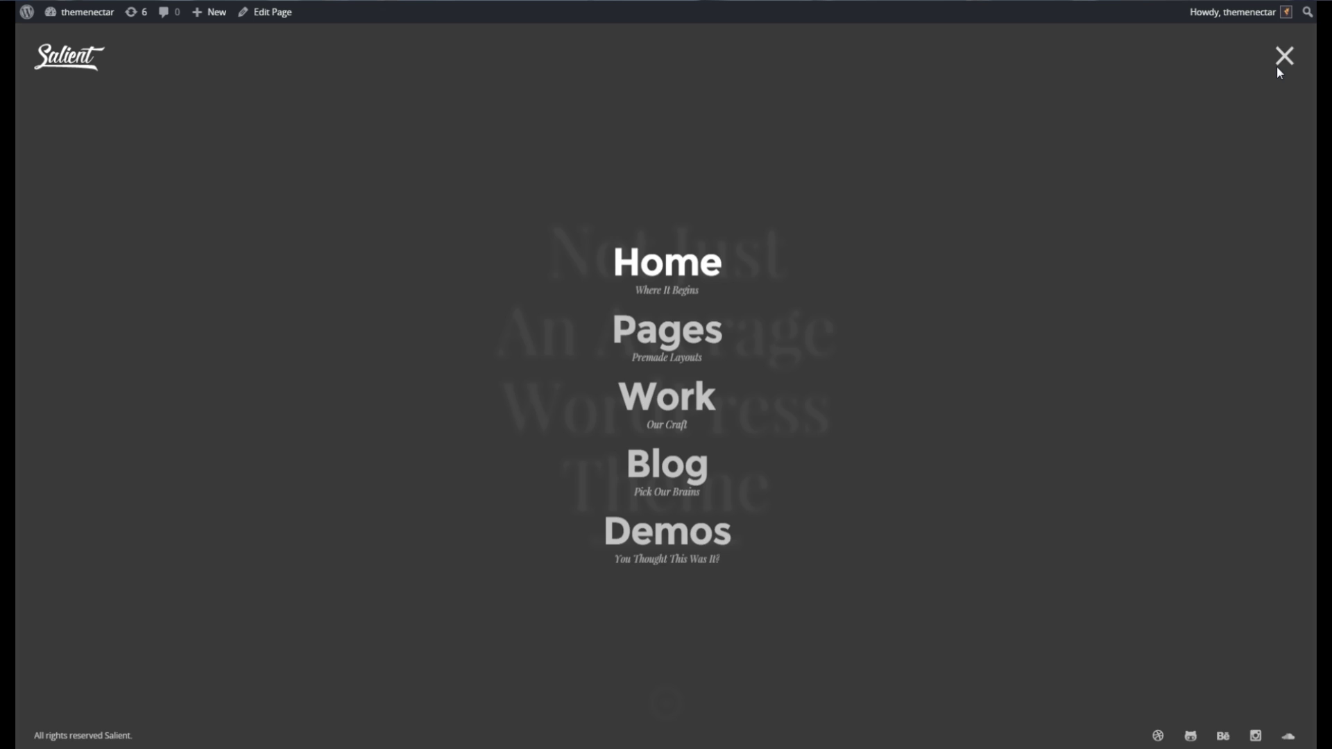
Close the fullscreen menu overlay using the top-right X
{"action": "left_click", "coordinate": [1280, 69]}
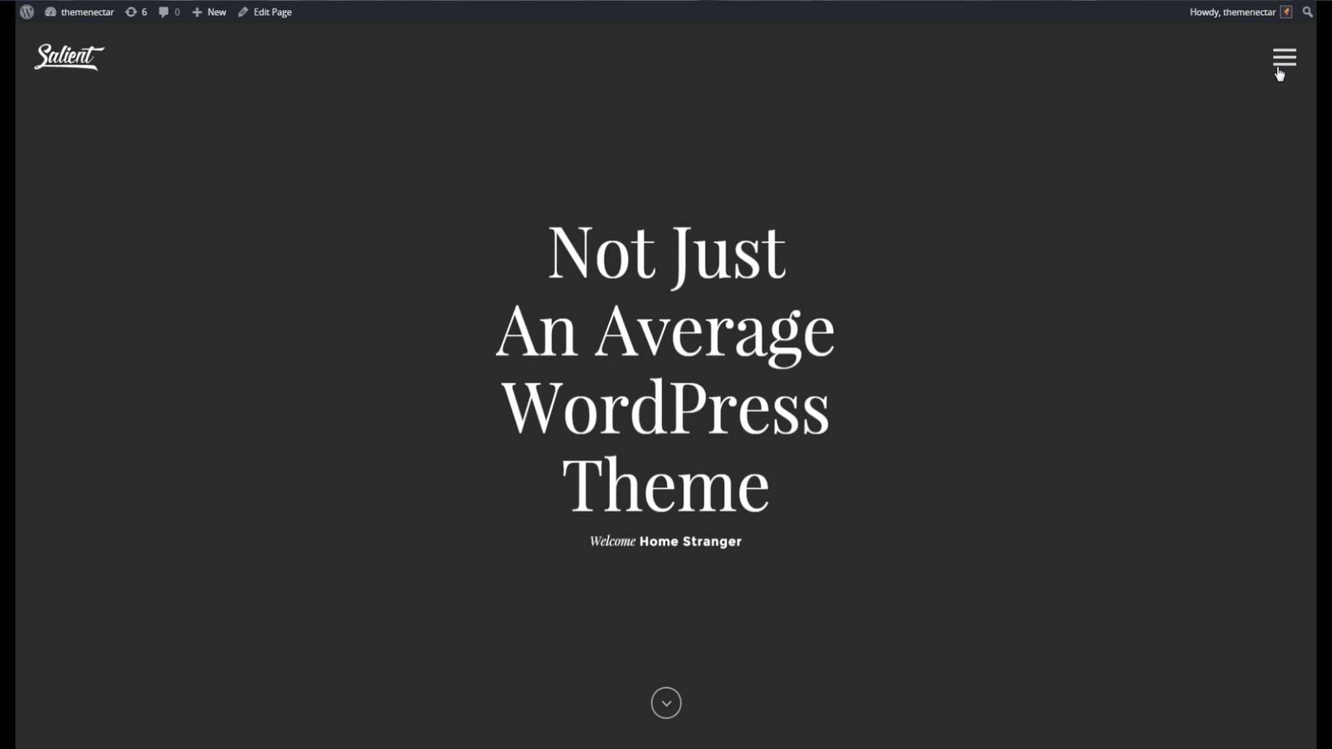